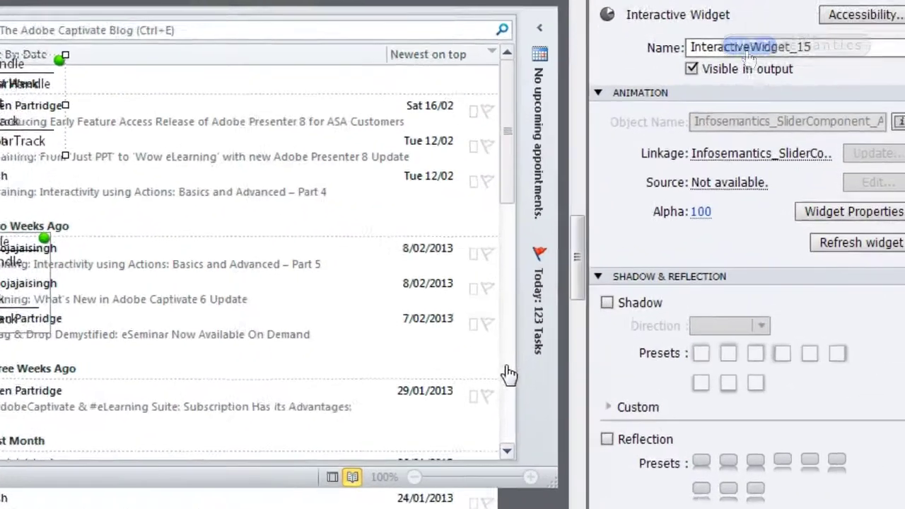
# - Select the scrollbarTrack image and insert a highlight box (Highlight_Box_25) onto the slide
pyautogui.click(600, 255)
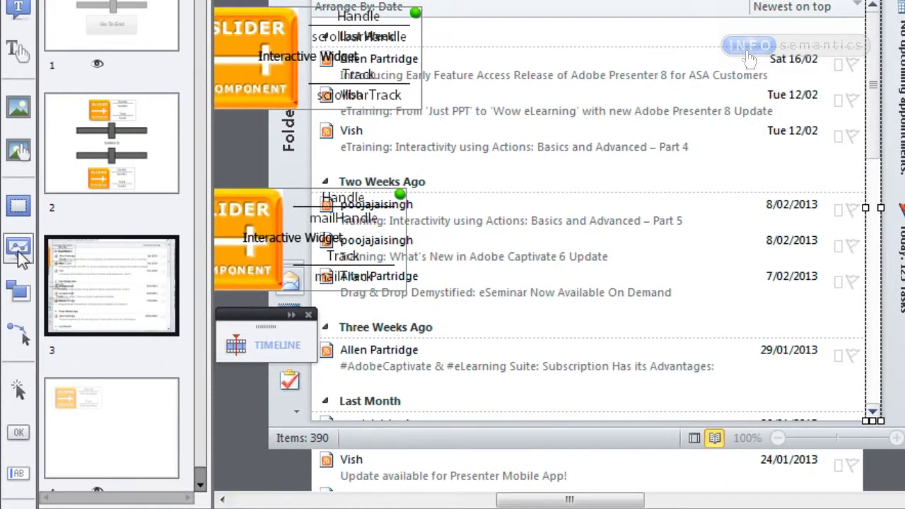
pyautogui.click(18, 245)
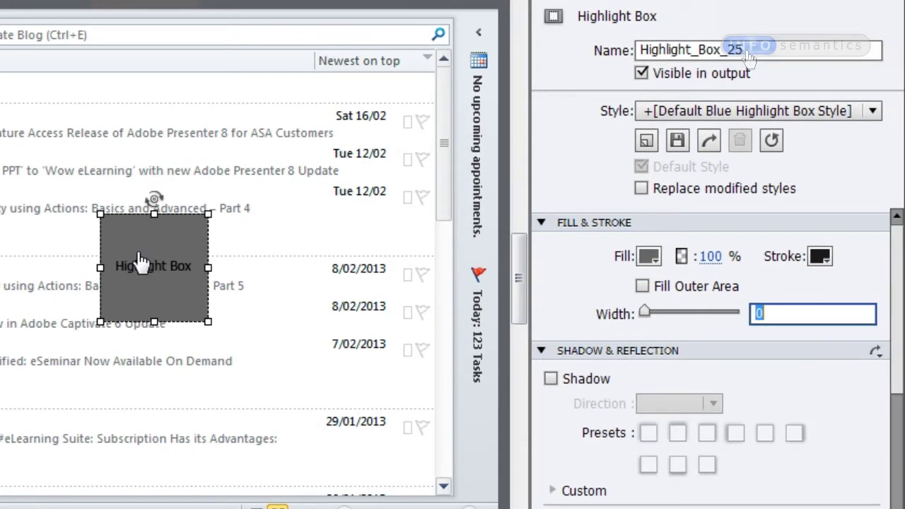
# - Align the highlight box left and top with the scrollbarTrack image and resize it to match
pyautogui.moveTo(160, 288); pyautogui.dragTo(415, 380)
pyautogui.click(445, 271)
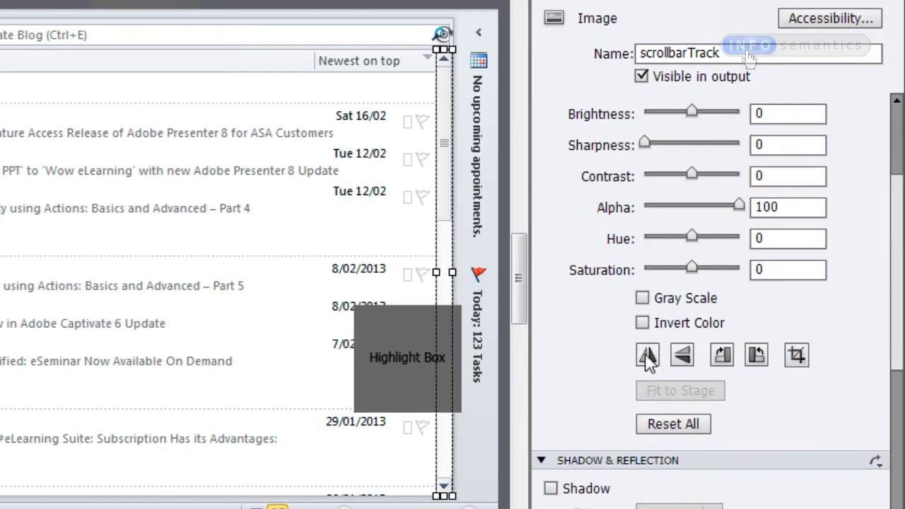
pyautogui.click(388, 362)
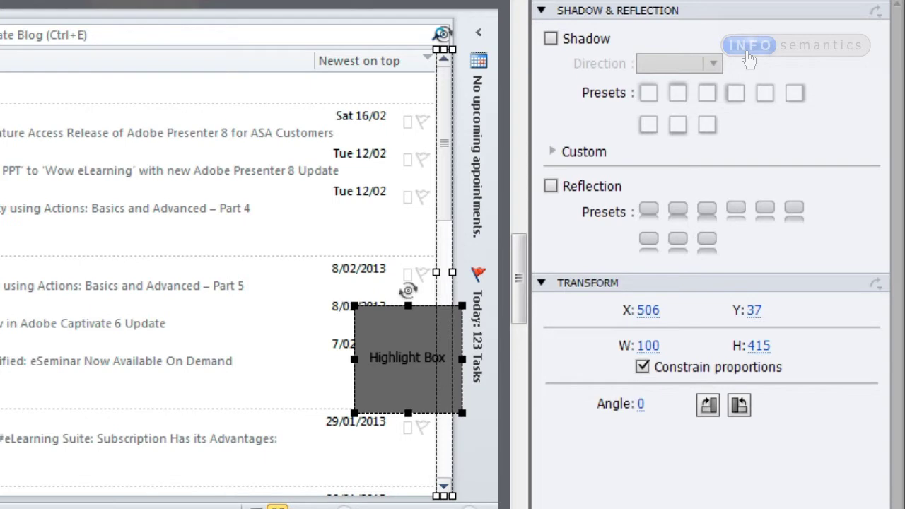
pyautogui.moveTo(467, 148); pyautogui.dragTo(4, 75)
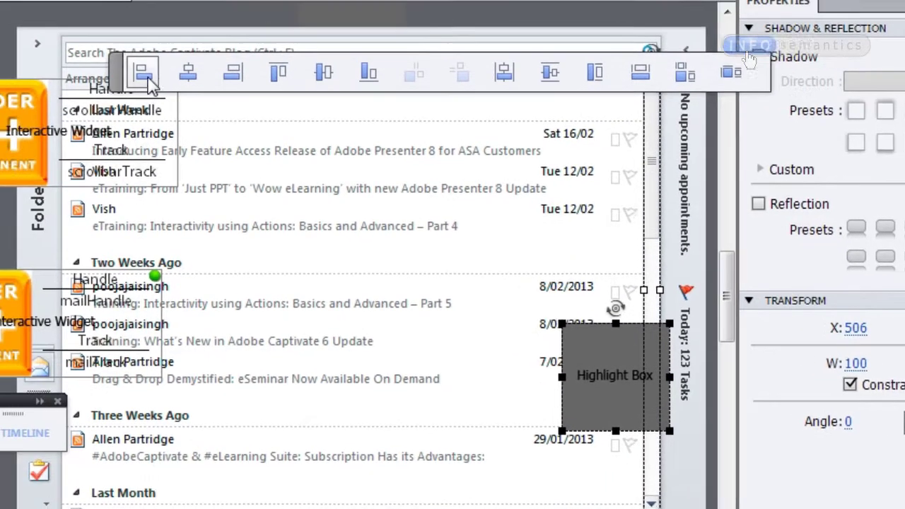
pyautogui.click(131, 72)
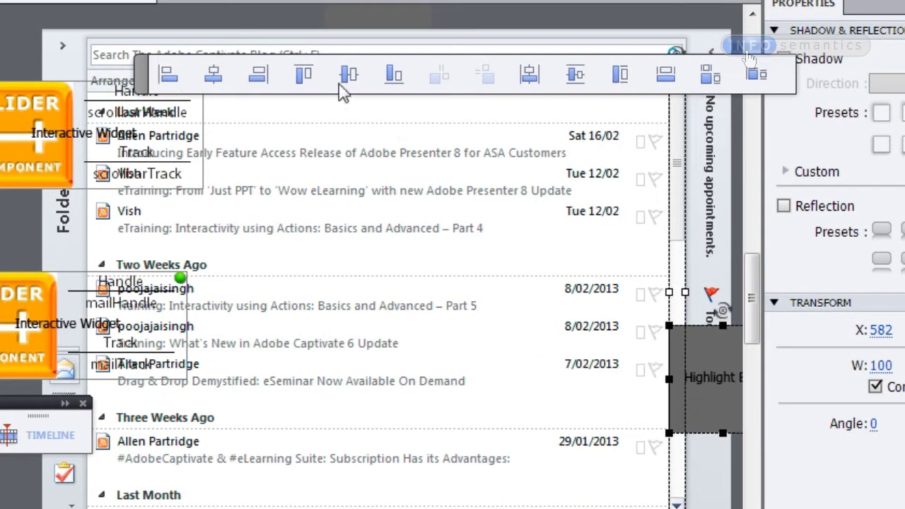
pyautogui.moveTo(145, 85); pyautogui.dragTo(27, 58)
pyautogui.click(175, 48)
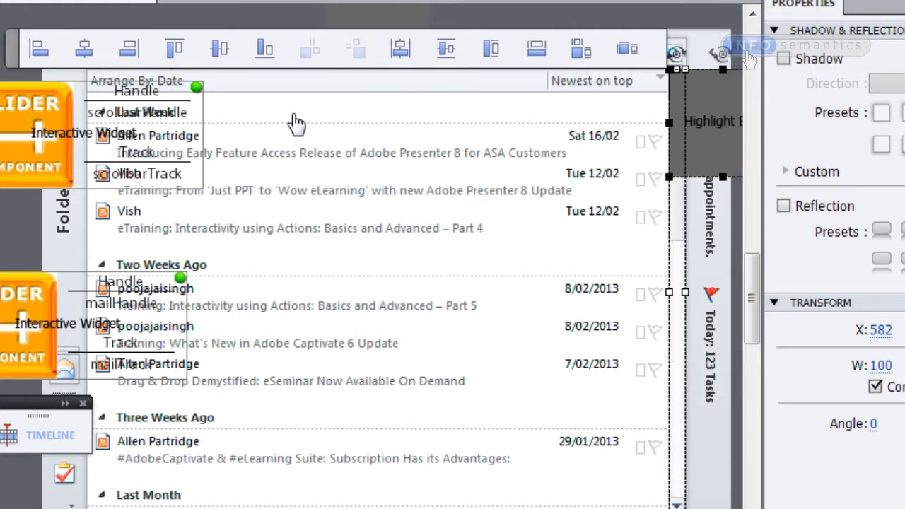
pyautogui.click(581, 50)
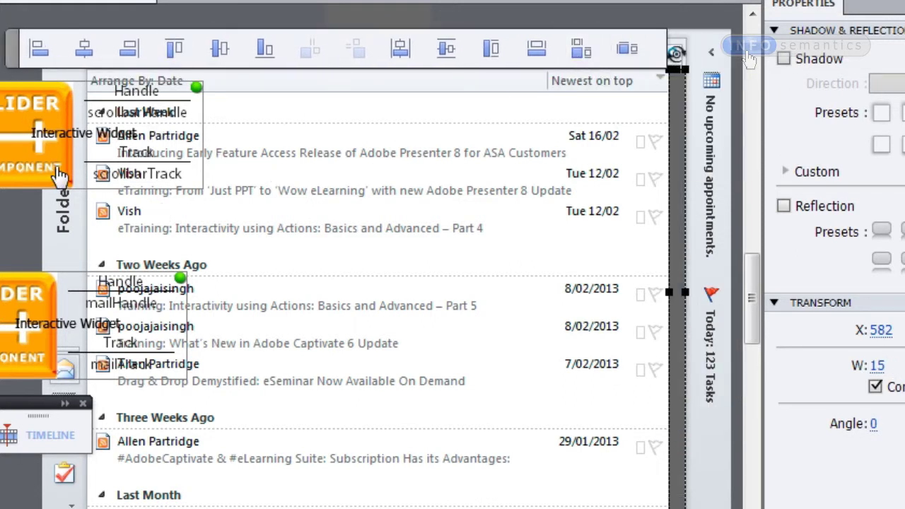
pyautogui.moveTo(22, 51); pyautogui.dragTo(354, 7)
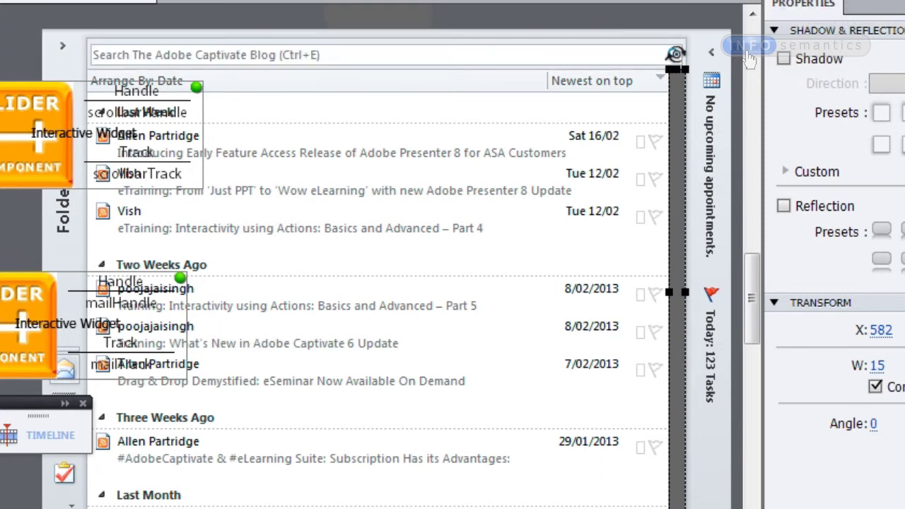
pyautogui.click(709, 159)
pyautogui.scroll(3, 684, 130)
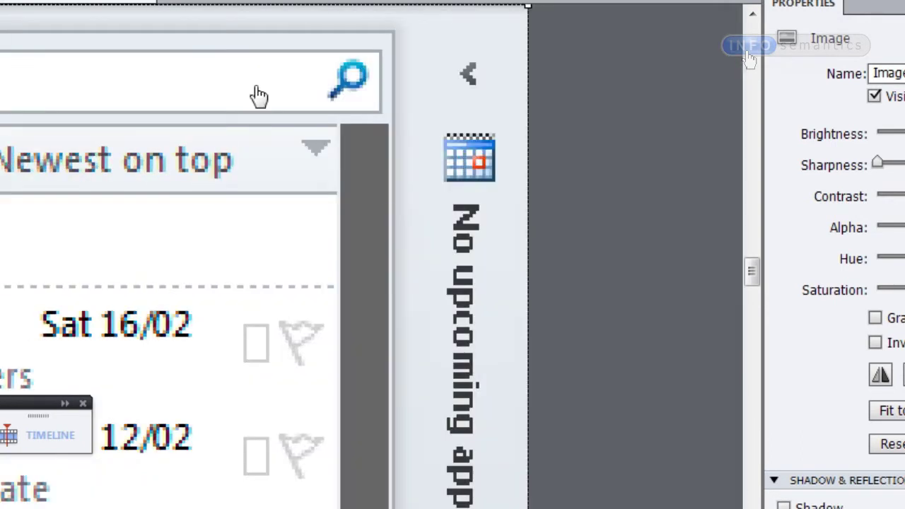
# - Trim the highlight box between the up and down arrows and rename it scrollbarTrackOther
pyautogui.click(387, 187)
pyautogui.moveTo(366, 126); pyautogui.dragTo(375, 179)
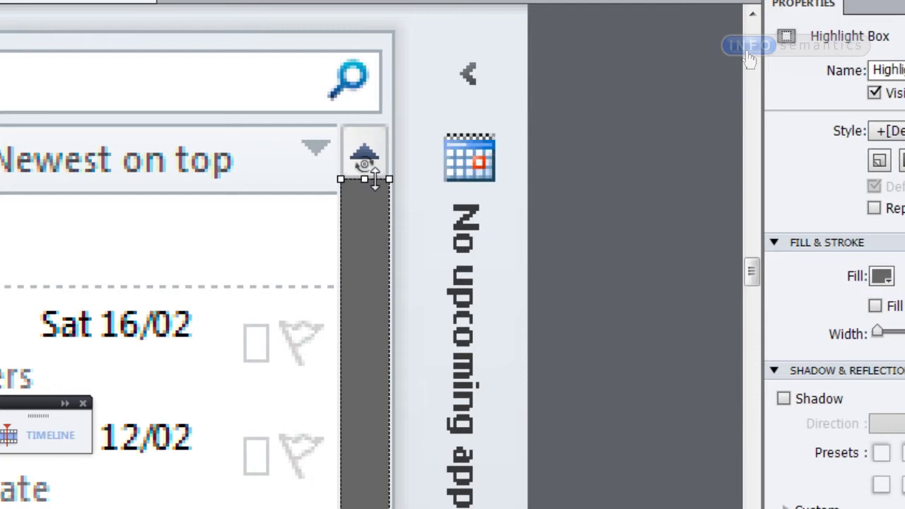
pyautogui.click(671, 250)
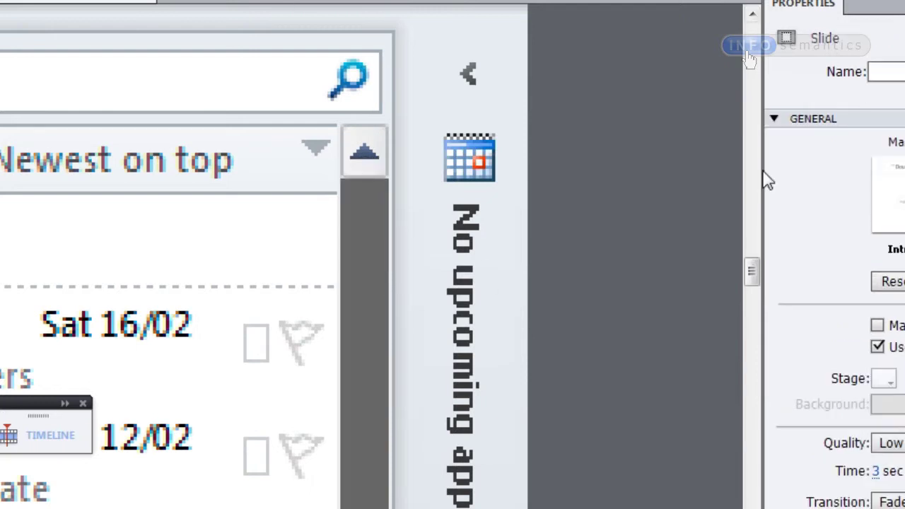
pyautogui.moveTo(754, 273); pyautogui.dragTo(731, 335)
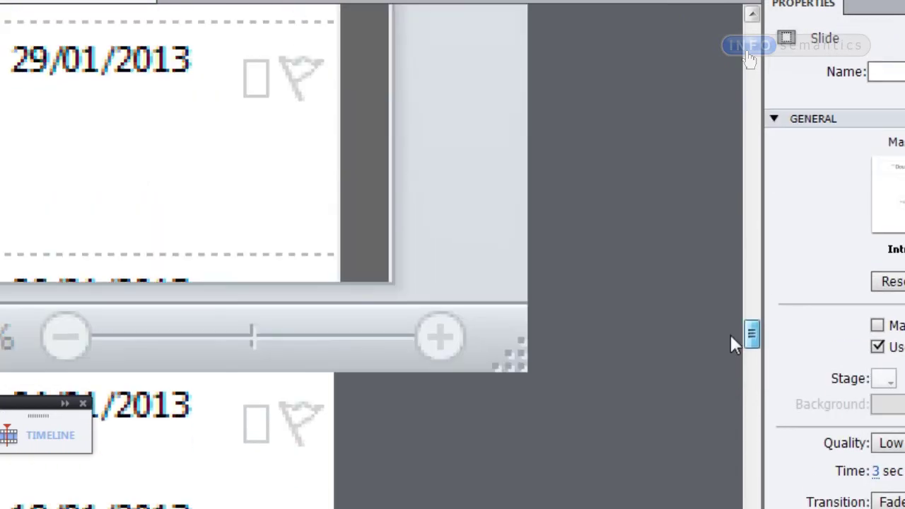
pyautogui.click(364, 238)
pyautogui.moveTo(364, 280); pyautogui.dragTo(378, 228)
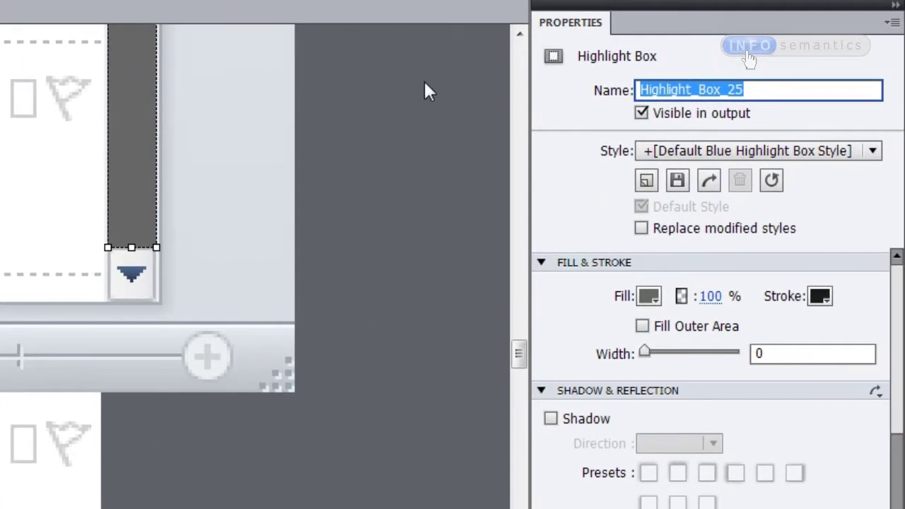
pyautogui.write('scrollbarT')
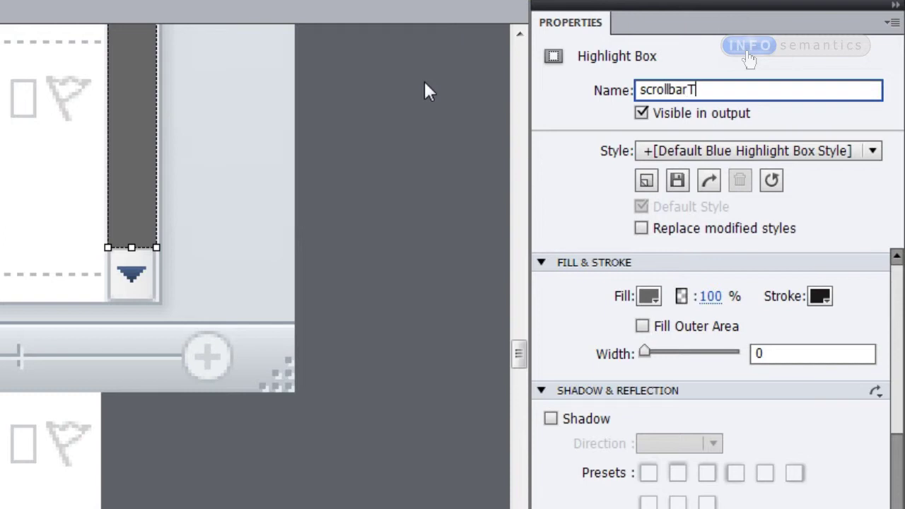
pyautogui.click(308, 240)
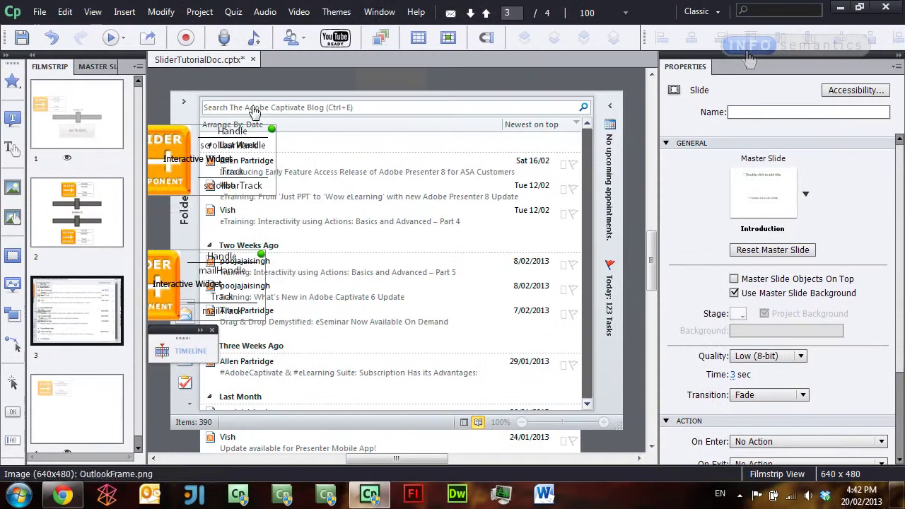
# - Change the slider widget's Track field to scrollbarTrackOther in Widget Properties
pyautogui.doubleClick(170, 170)
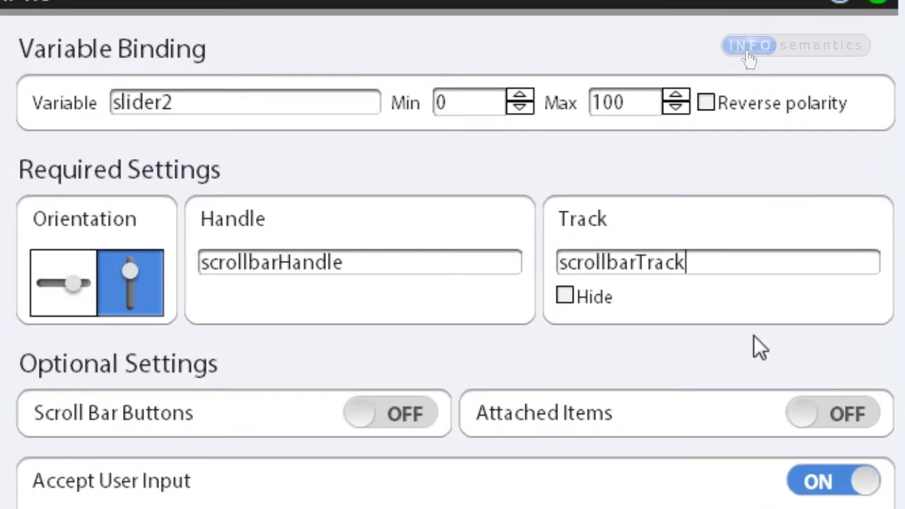
pyautogui.write('Other')
pyautogui.press('Return')
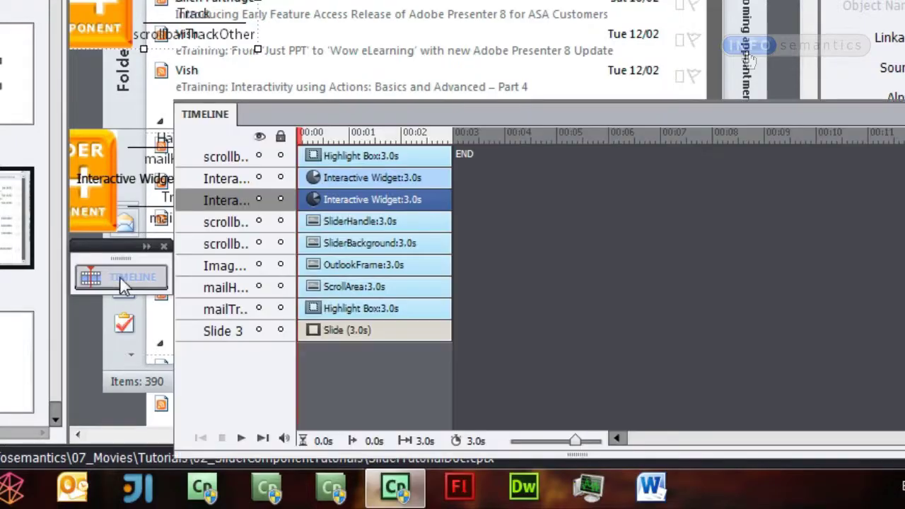
# - Move the Highlight Box layer below the first Interactive Widget in the Timeline
pyautogui.click(332, 157)
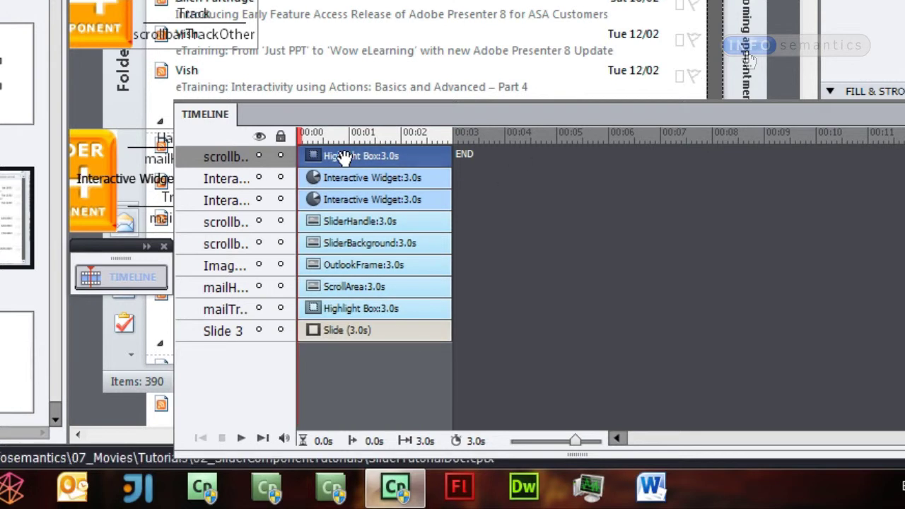
pyautogui.moveTo(346, 154); pyautogui.dragTo(327, 222)
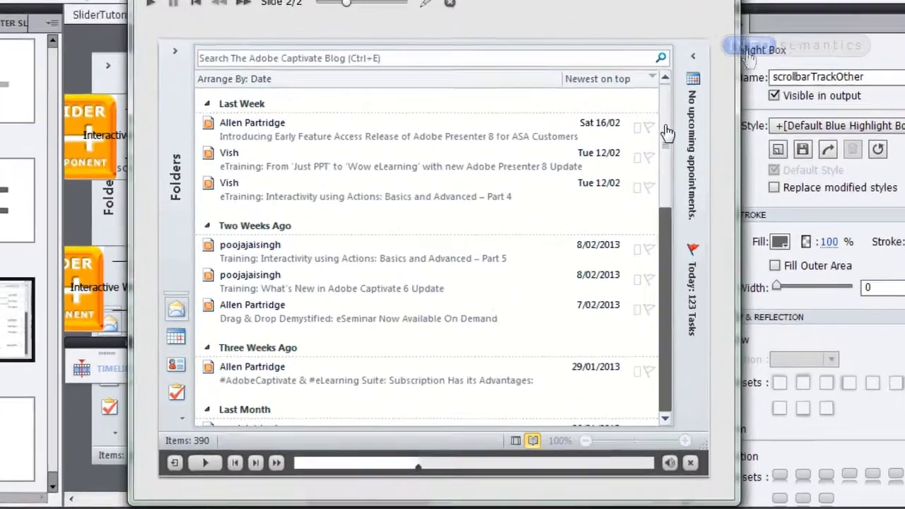
# - Drag the preview scrollbar to test the blog list, then select the slider widget again
pyautogui.moveTo(657, 141); pyautogui.dragTo(676, 222)
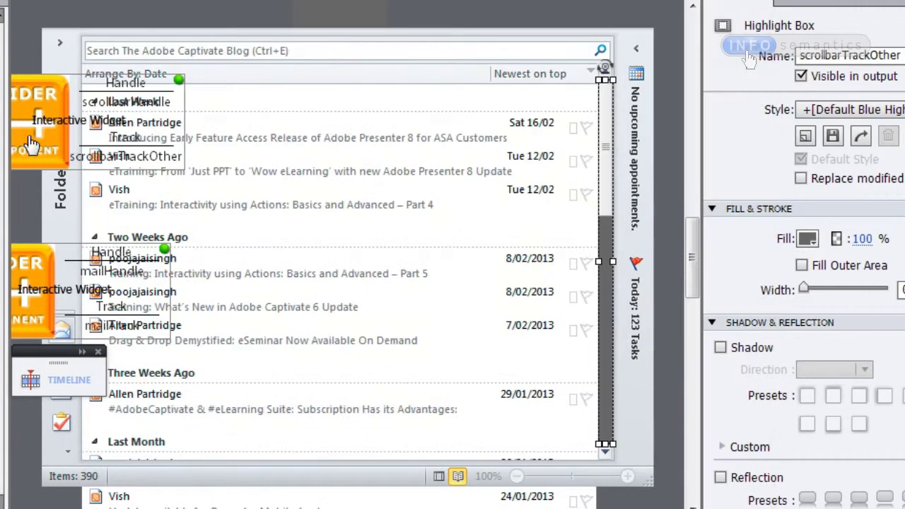
pyautogui.click(68, 145)
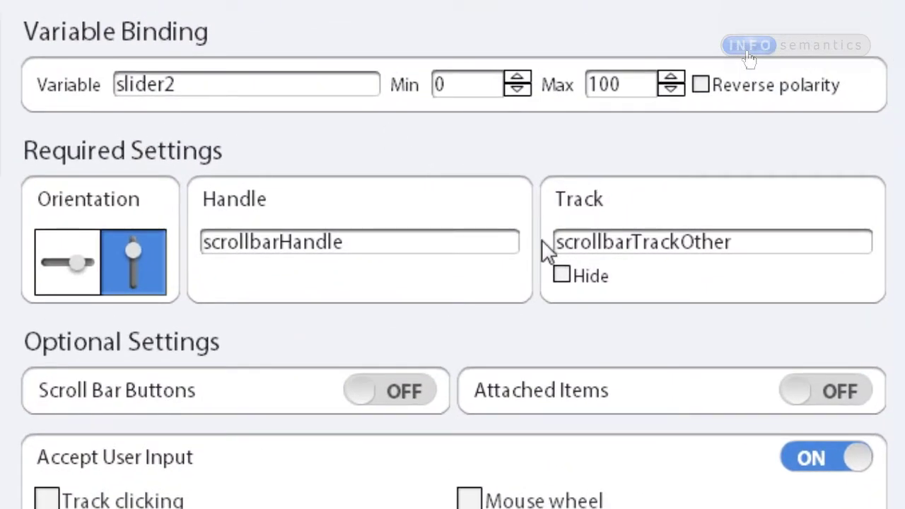
# - Tick Hide for the slider's own track, then drag the preview scrollbar up and down
pyautogui.click(586, 281)
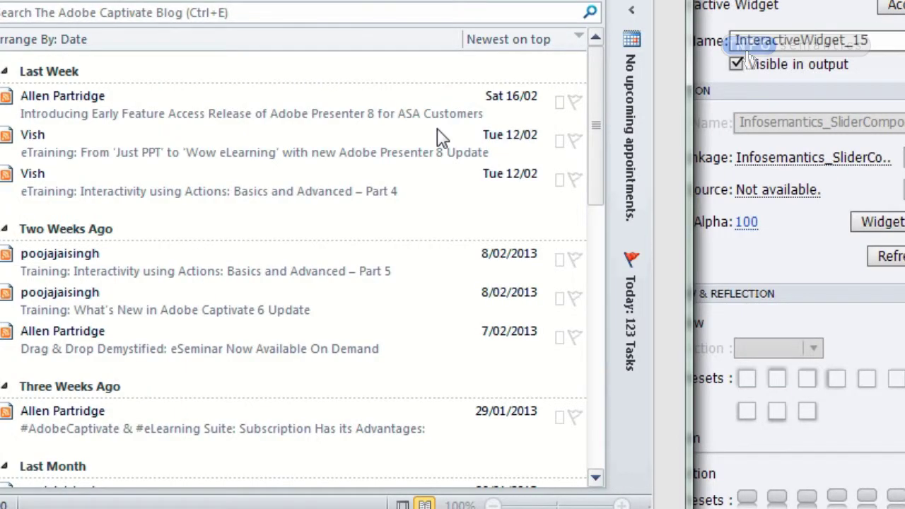
pyautogui.moveTo(598, 125); pyautogui.dragTo(599, 213)
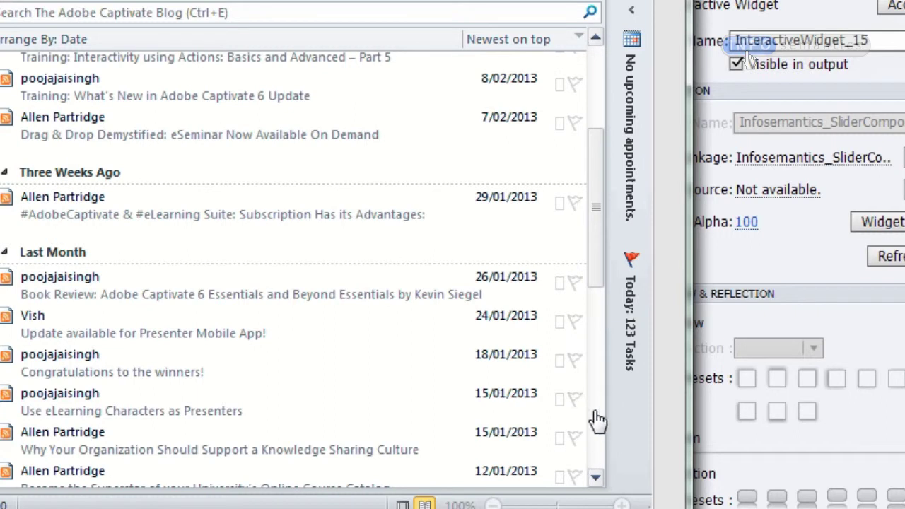
pyautogui.moveTo(605, 174); pyautogui.dragTo(594, 123)
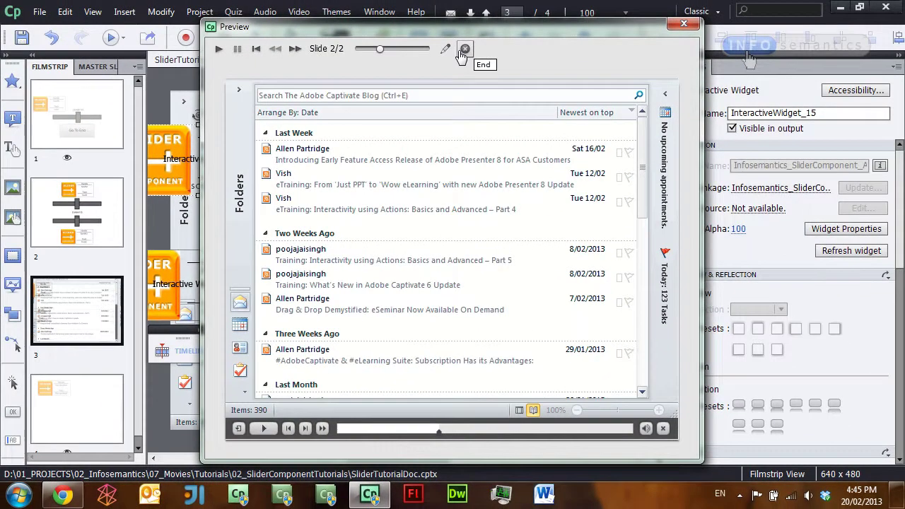
# - Reopen the slider widget's settings and enable clicking the track to move the handle
pyautogui.click(462, 51)
pyautogui.doubleClick(176, 180)
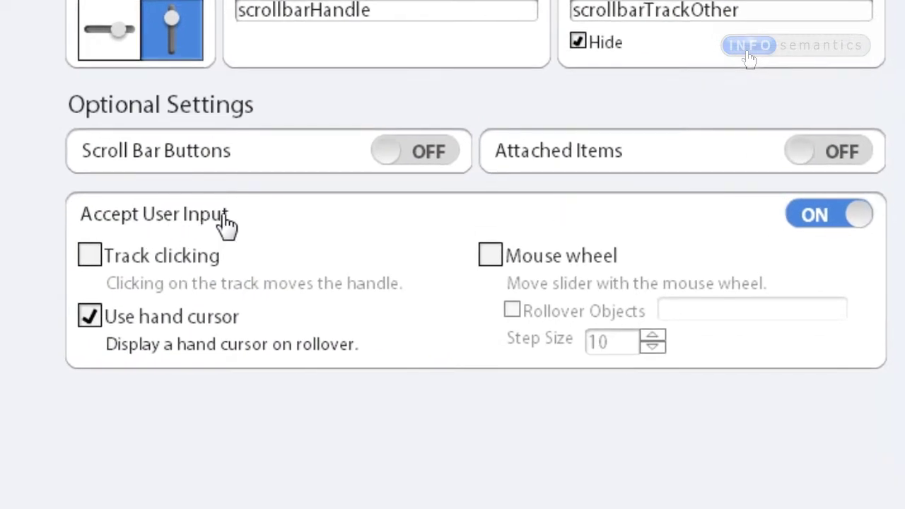
pyautogui.click(90, 257)
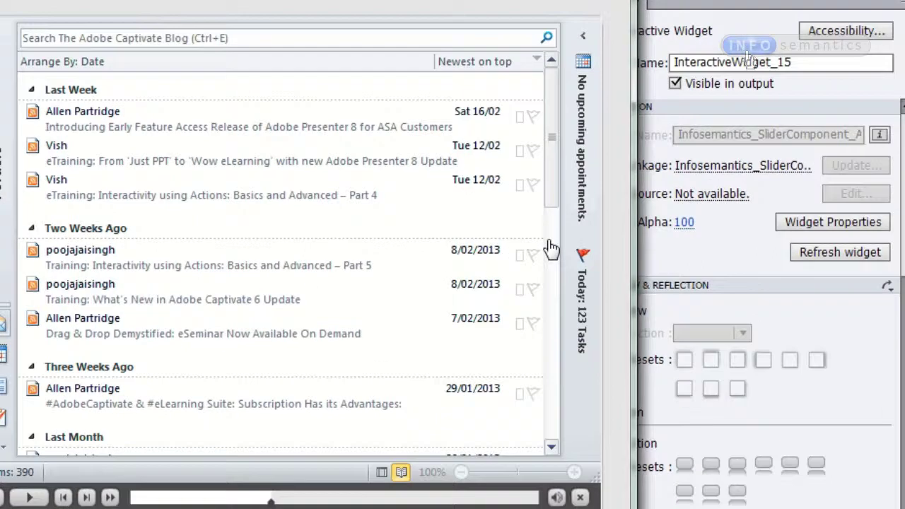
# - Test scrolling, track clicks and handle dragging in the preview, then close it
pyautogui.scroll(-3, 612, 247)
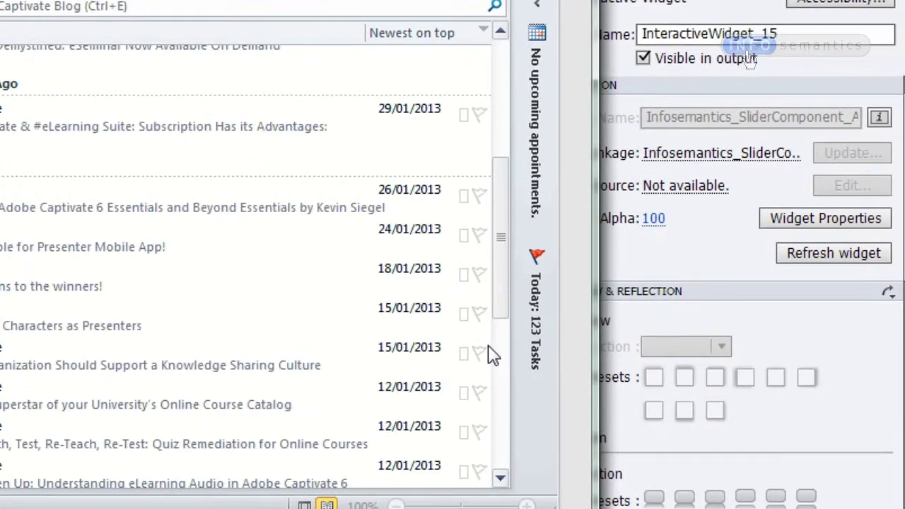
pyautogui.scroll(-5, 503, 367)
pyautogui.scroll(7, 501, 196)
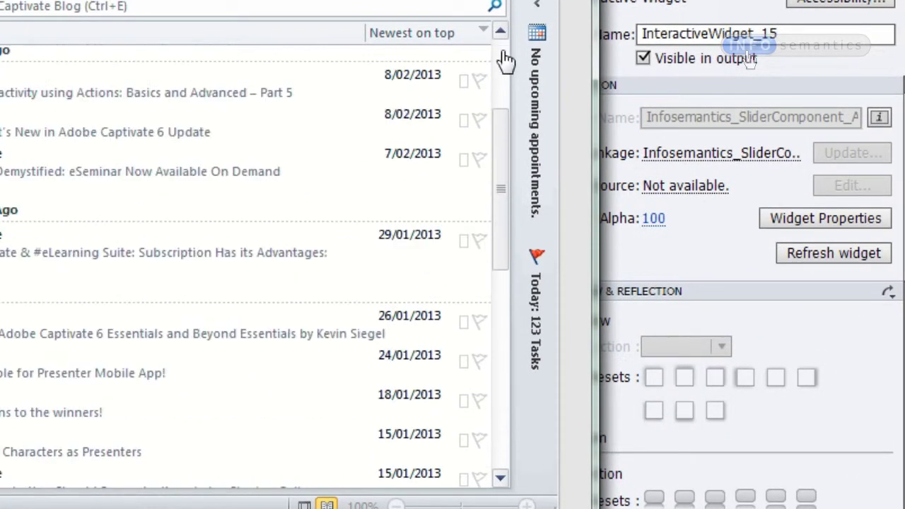
pyautogui.scroll(2, 507, 61)
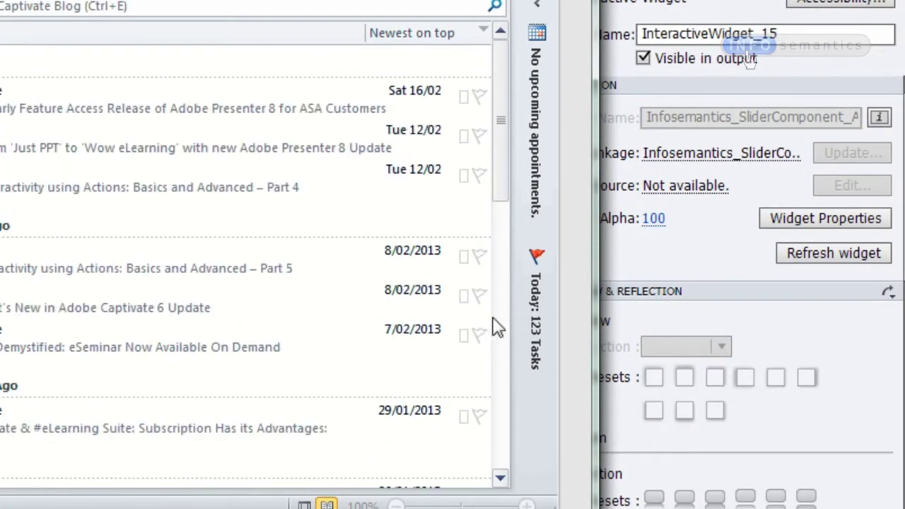
pyautogui.click(501, 434)
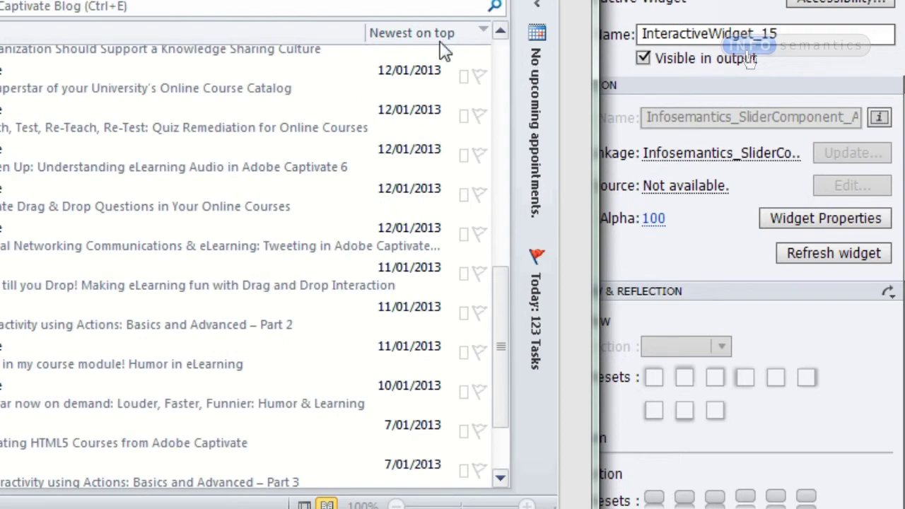
pyautogui.moveTo(499, 341); pyautogui.dragTo(515, 125)
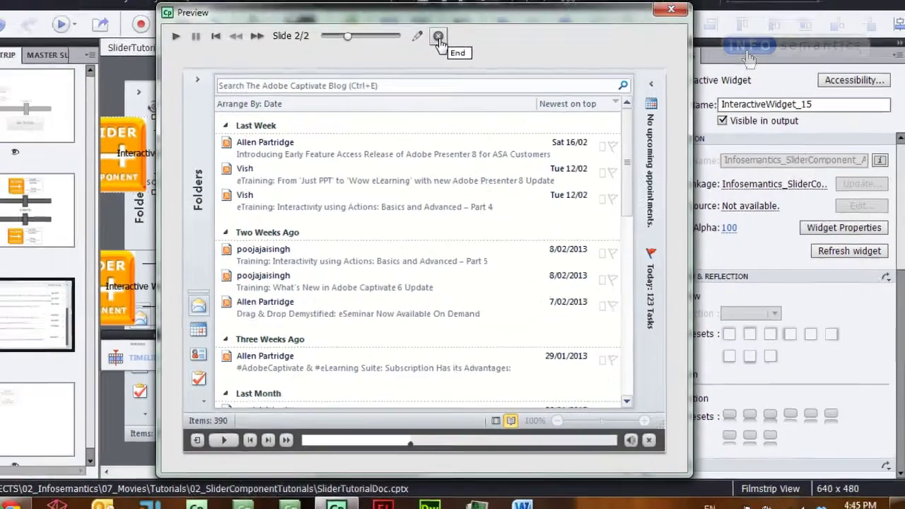
pyautogui.click(438, 37)
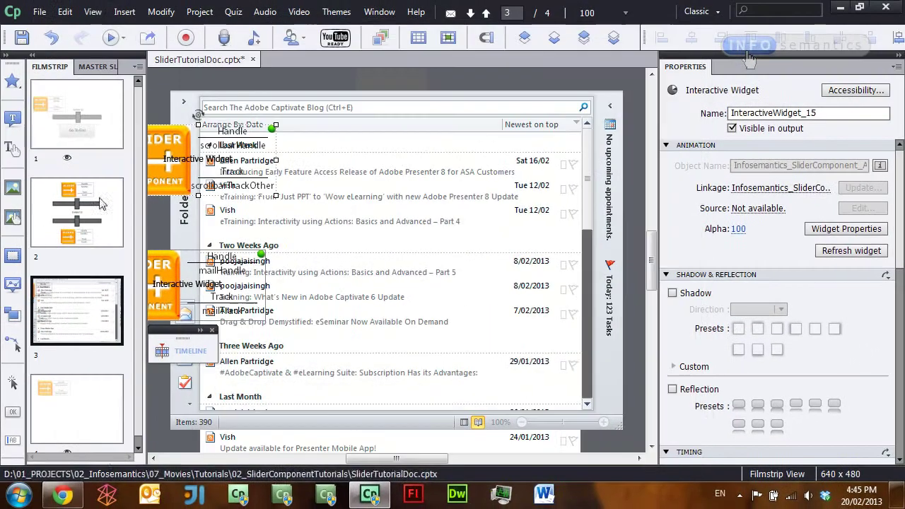
# - Turn on Scroll Bar Buttons using upButton and downButton with a step of 10, and apply
pyautogui.doubleClick(216, 182)
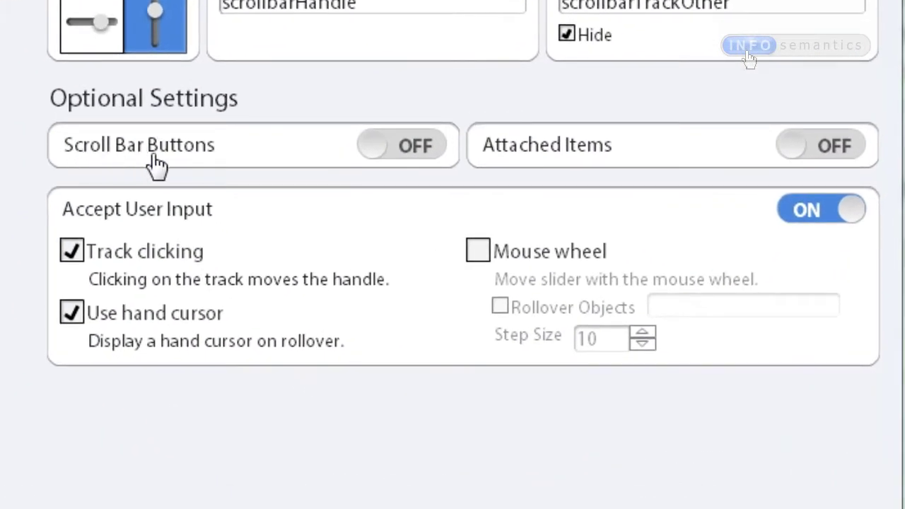
pyautogui.click(388, 157)
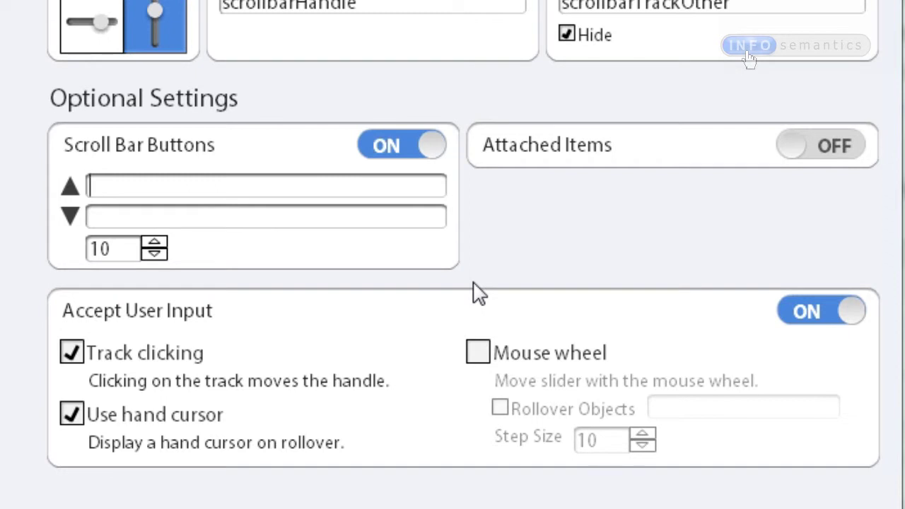
pyautogui.write('Button')
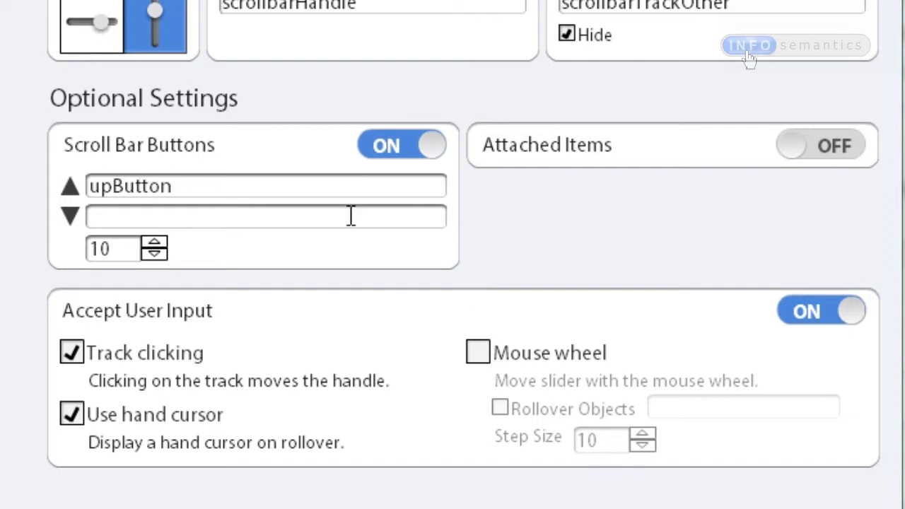
pyautogui.write('downButto')
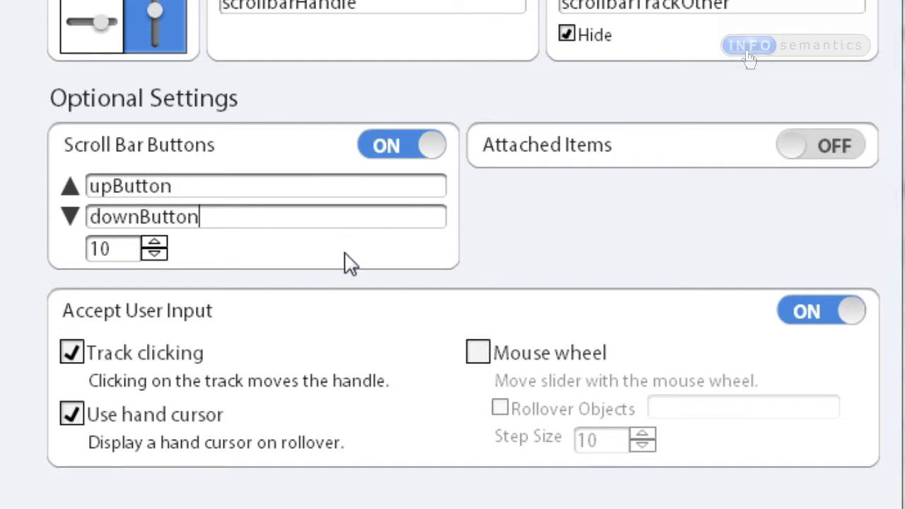
pyautogui.write('n')
pyautogui.press('Tab')
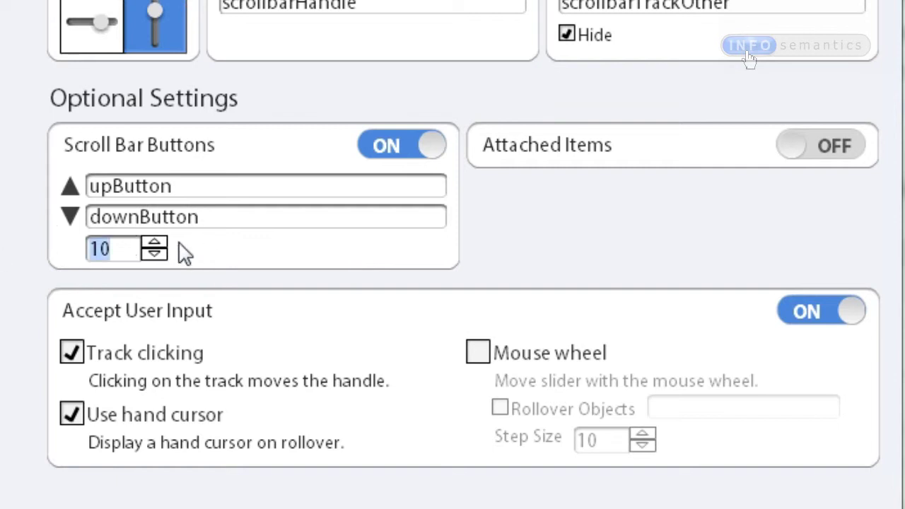
pyautogui.click(122, 248)
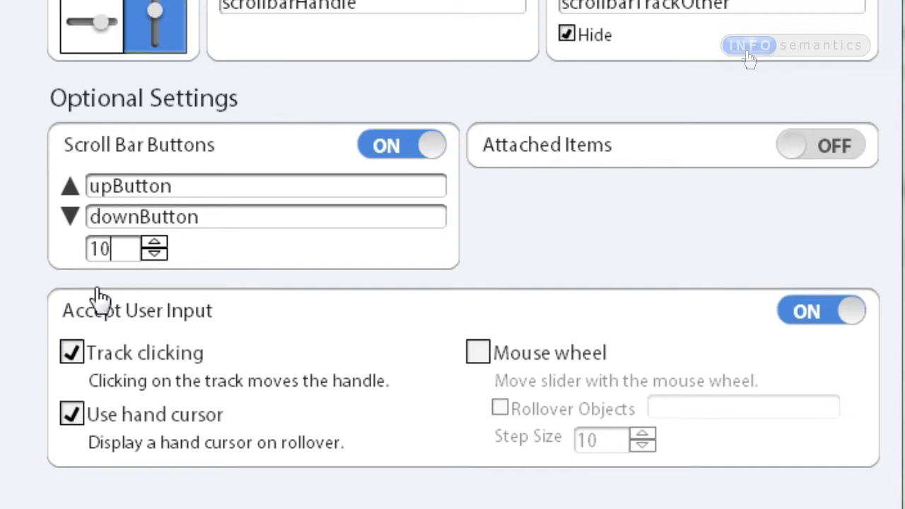
pyautogui.moveTo(138, 254); pyautogui.dragTo(2, 274)
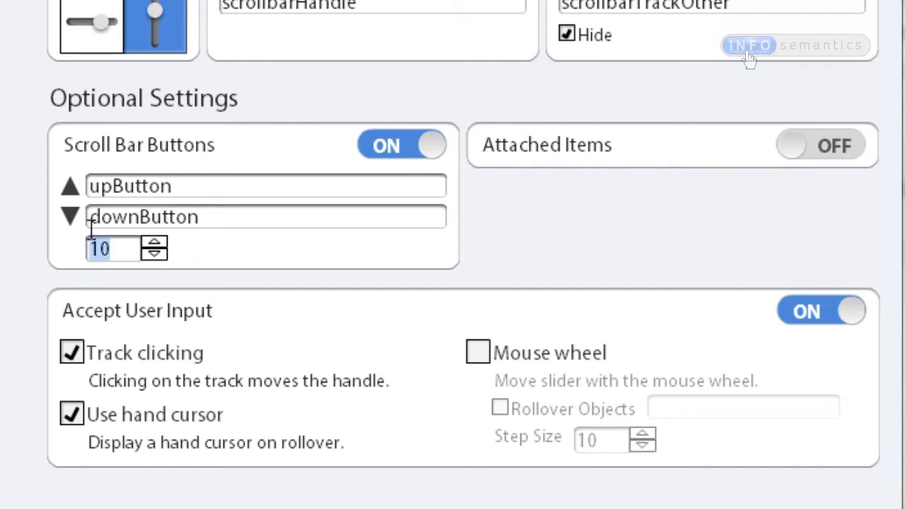
pyautogui.scroll(5, 115, 262)
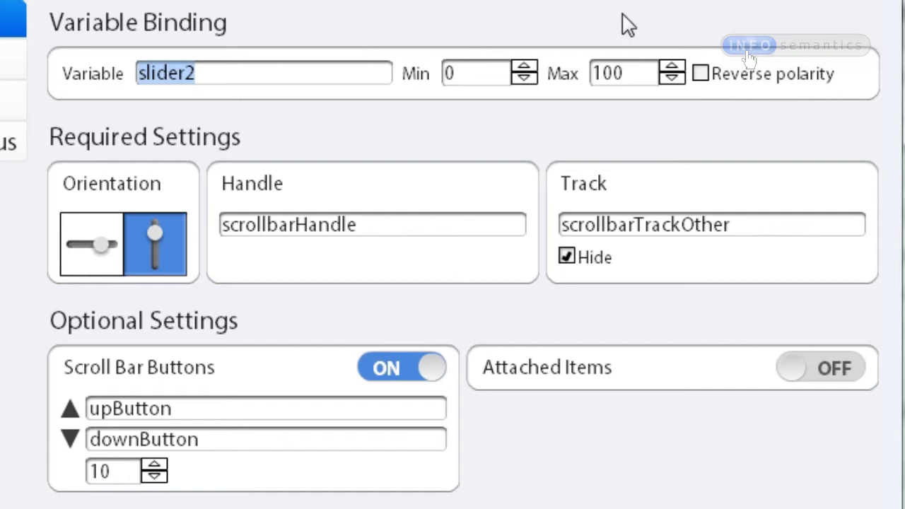
pyautogui.doubleClick(628, 75)
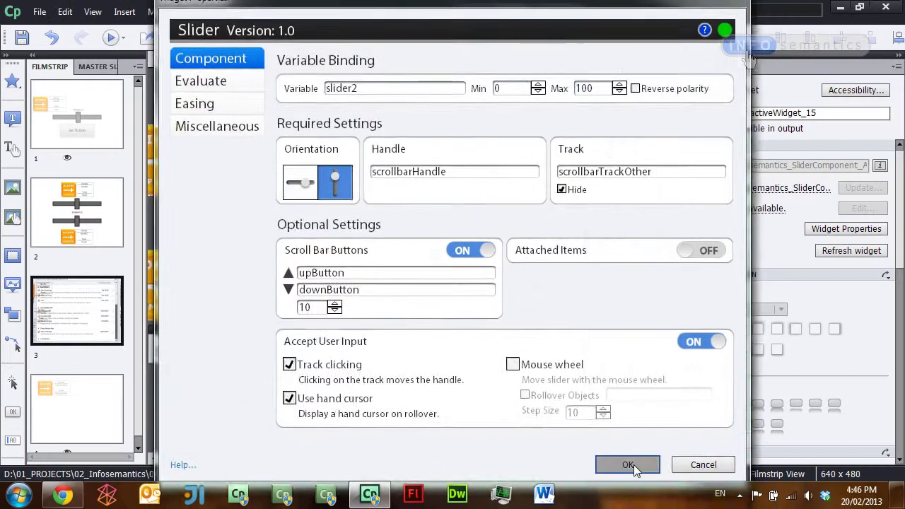
pyautogui.click(629, 465)
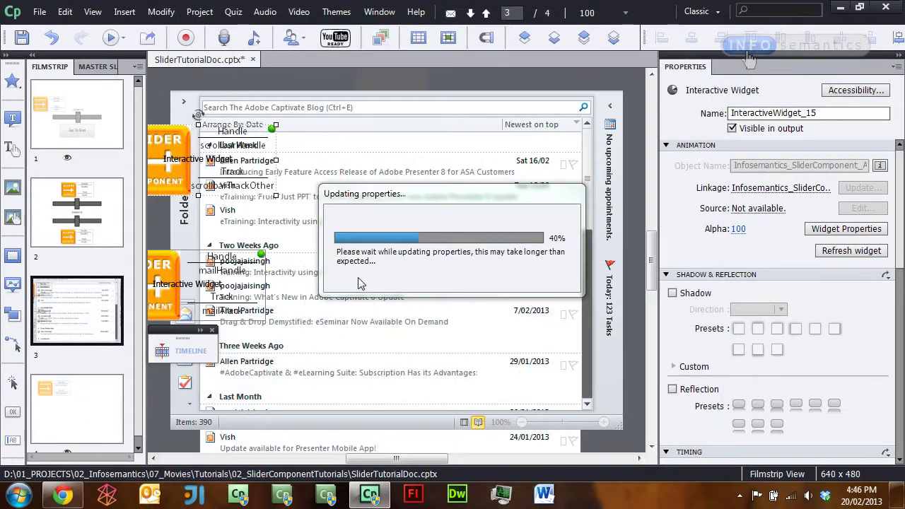
# - Insert a new highlight box with stroke width 0 and fill alpha 1%
pyautogui.click(13, 259)
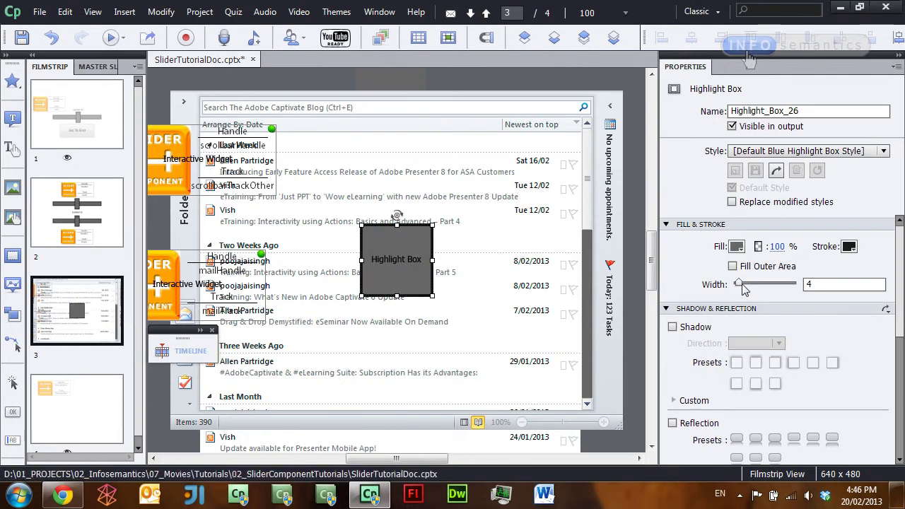
pyautogui.moveTo(740, 283); pyautogui.dragTo(730, 283)
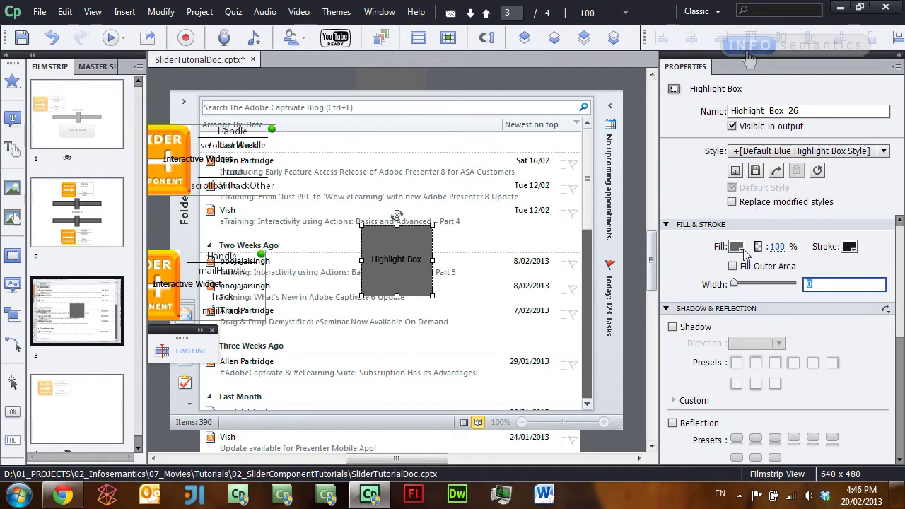
pyautogui.moveTo(782, 253); pyautogui.dragTo(455, 273)
# - Zoom in and size the highlight box tightly over the scrollbar's up arrow
pyautogui.moveTo(396, 273); pyautogui.dragTo(595, 158)
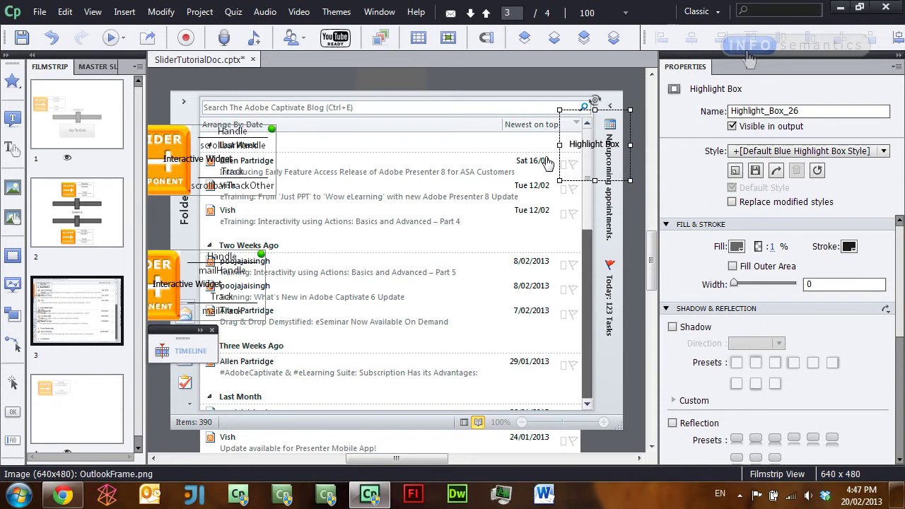
pyautogui.hotkey('ctrl', '=')
pyautogui.hotkey('ctrl', '=')
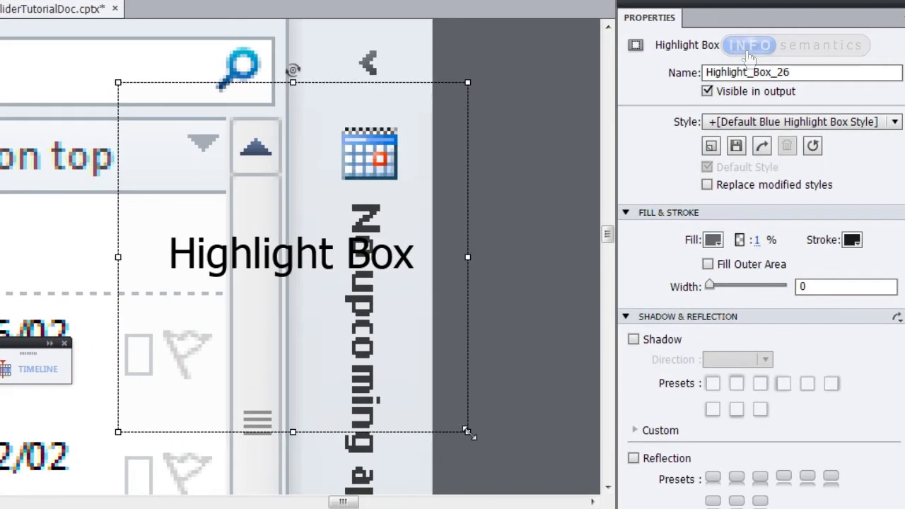
pyautogui.moveTo(504, 416); pyautogui.dragTo(250, 163)
pyautogui.moveTo(132, 101); pyautogui.dragTo(248, 141)
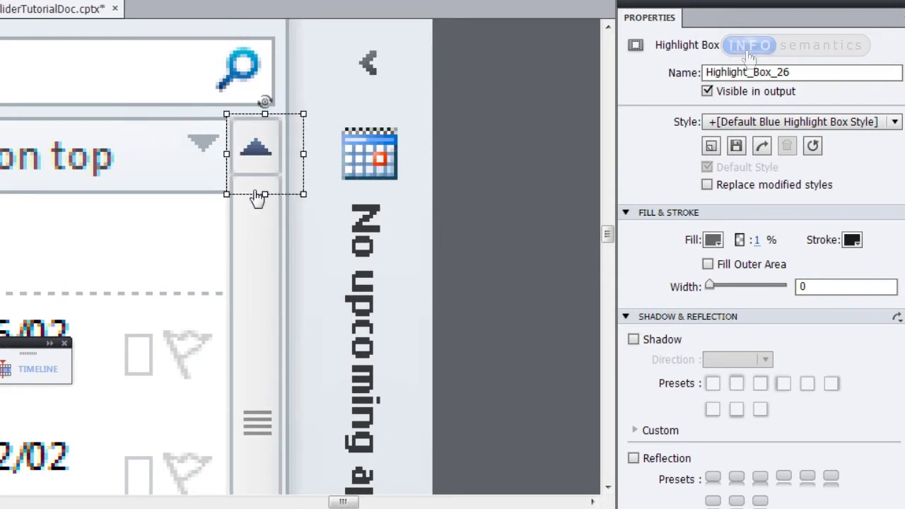
pyautogui.moveTo(306, 198); pyautogui.dragTo(280, 176)
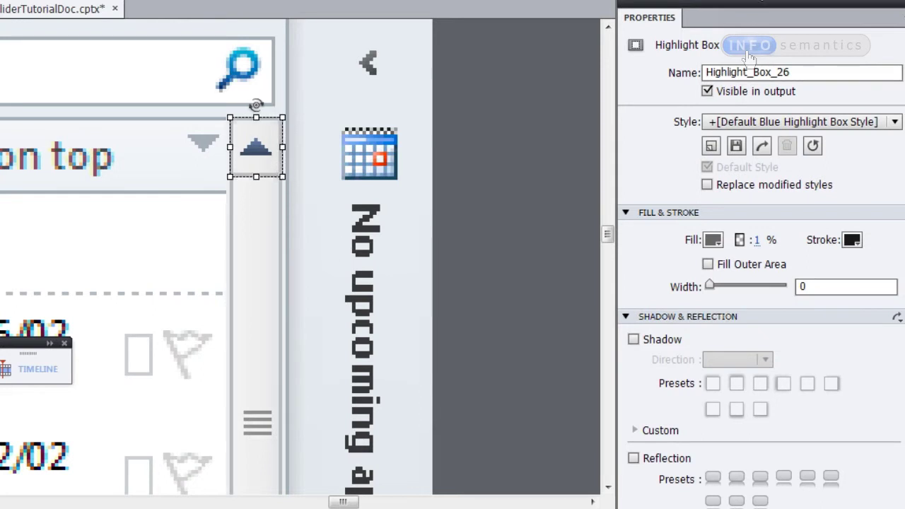
pyautogui.doubleClick(808, 73)
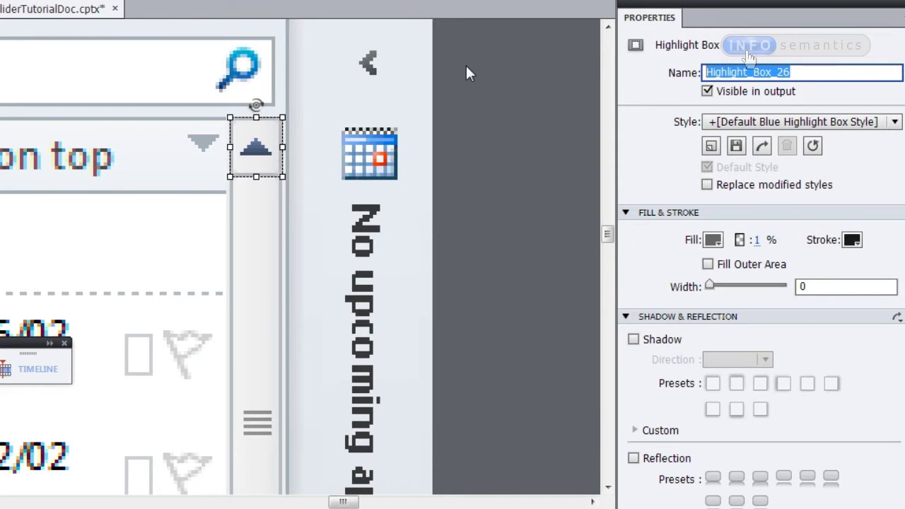
# - Name the up-arrow highlight box upButton
pyautogui.write('upButton')
pyautogui.click(393, 244)
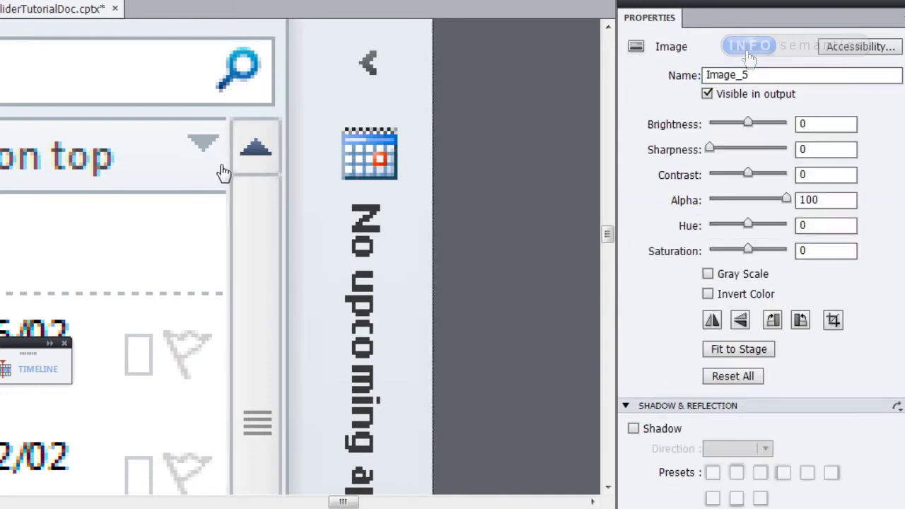
pyautogui.click(259, 162)
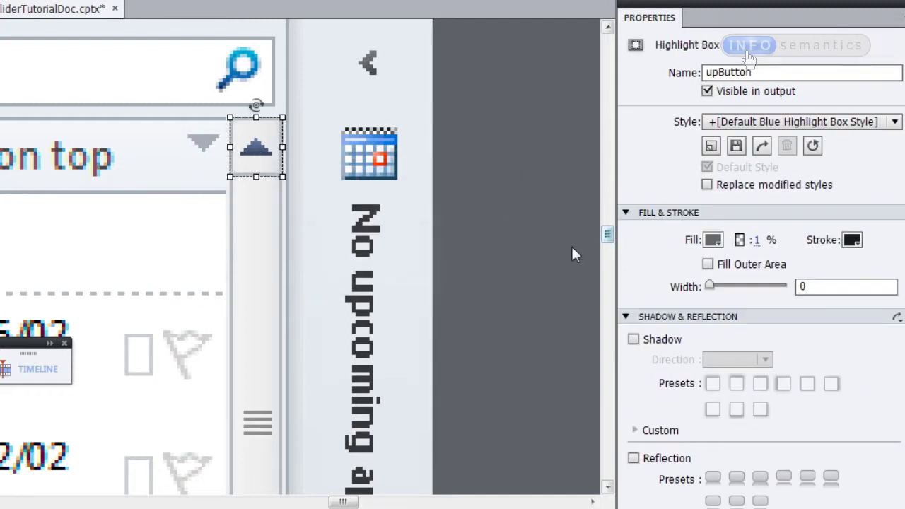
# - Duplicate the upButton box and place the copy over the scrollbar's down arrow
pyautogui.hotkey('ctrl', 'd')
pyautogui.moveTo(301, 206); pyautogui.dragTo(304, 410)
pyautogui.scroll(-5, 304, 409)
pyautogui.moveTo(287, 60); pyautogui.dragTo(333, 414)
pyautogui.scroll(-6, 333, 414)
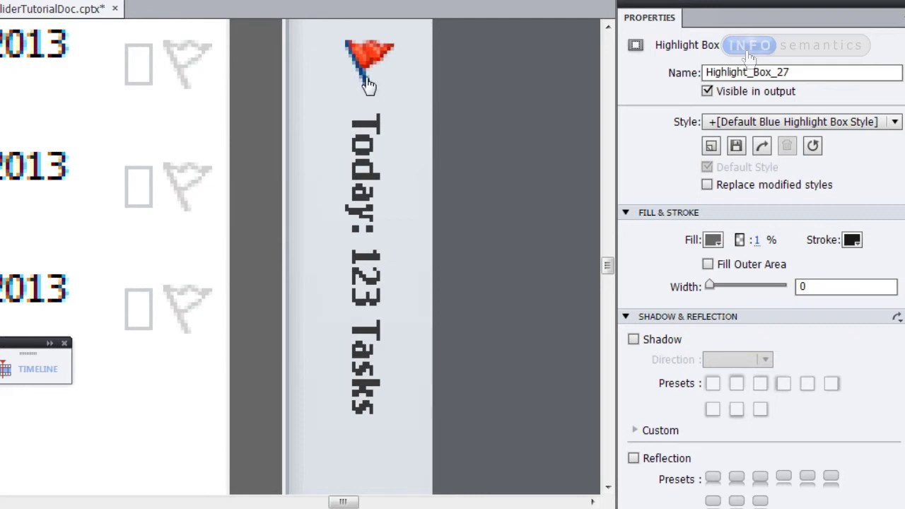
pyautogui.scroll(1, 347, 107)
pyautogui.moveTo(325, 56); pyautogui.dragTo(318, 466)
pyautogui.scroll(-7, 317, 464)
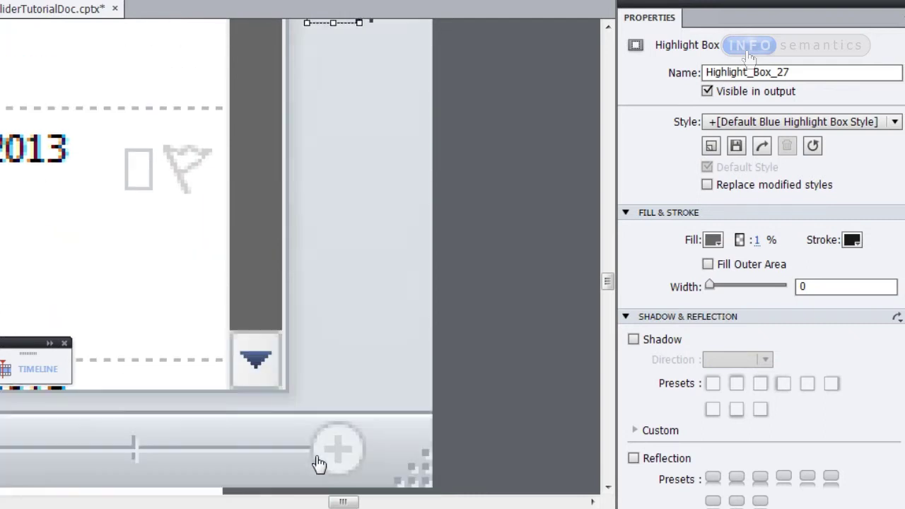
pyautogui.scroll(2, 332, 181)
pyautogui.moveTo(333, 83); pyautogui.dragTo(271, 472)
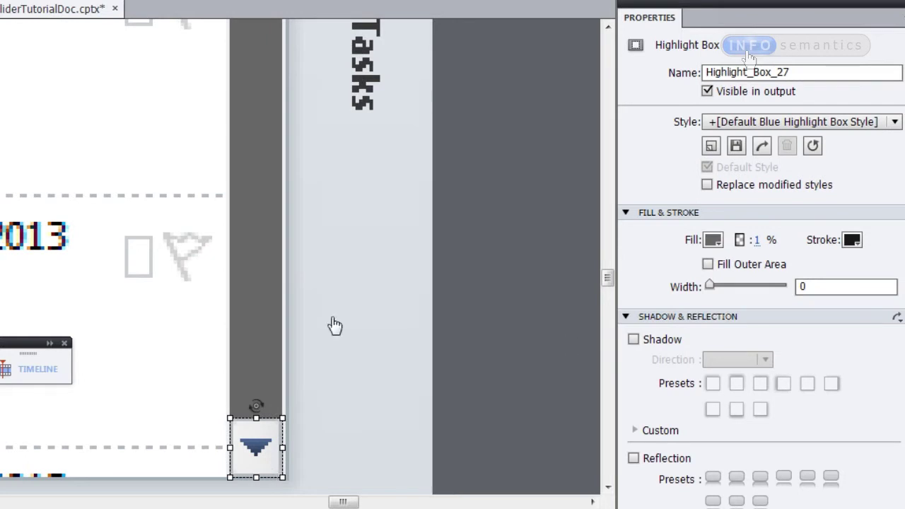
# - Rename the copied highlight box downButton
pyautogui.doubleClick(810, 70)
pyautogui.write('d')
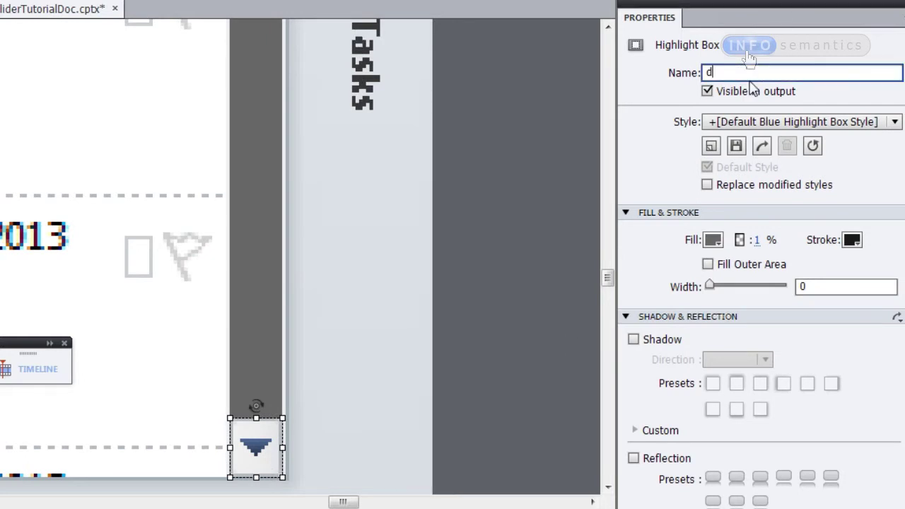
pyautogui.write('ownButton')
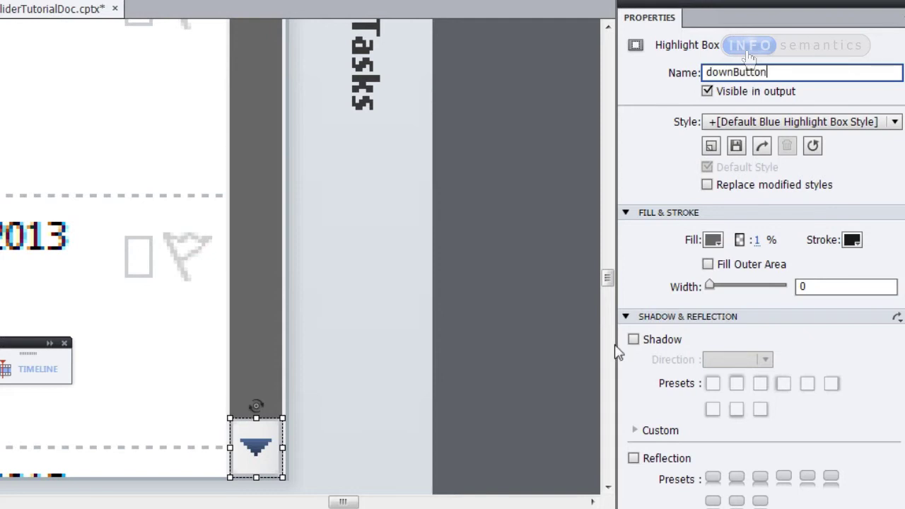
pyautogui.click(357, 298)
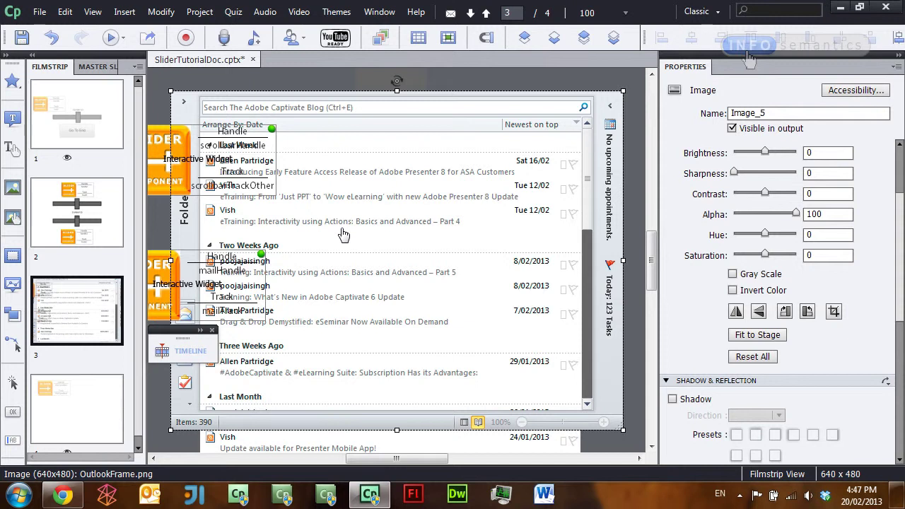
# - Preview the slide with F12 and test scrolling the blog list down and back up
pyautogui.press('F12')
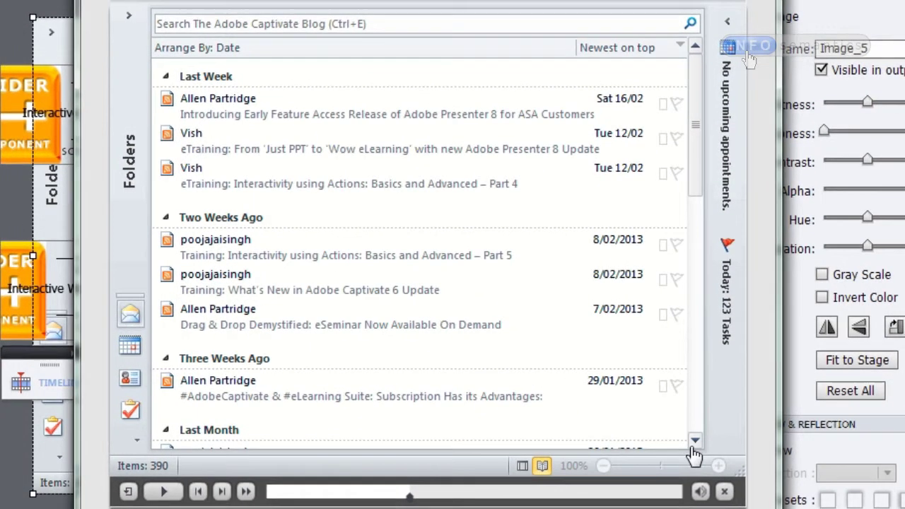
pyautogui.scroll(-10, 693, 452)
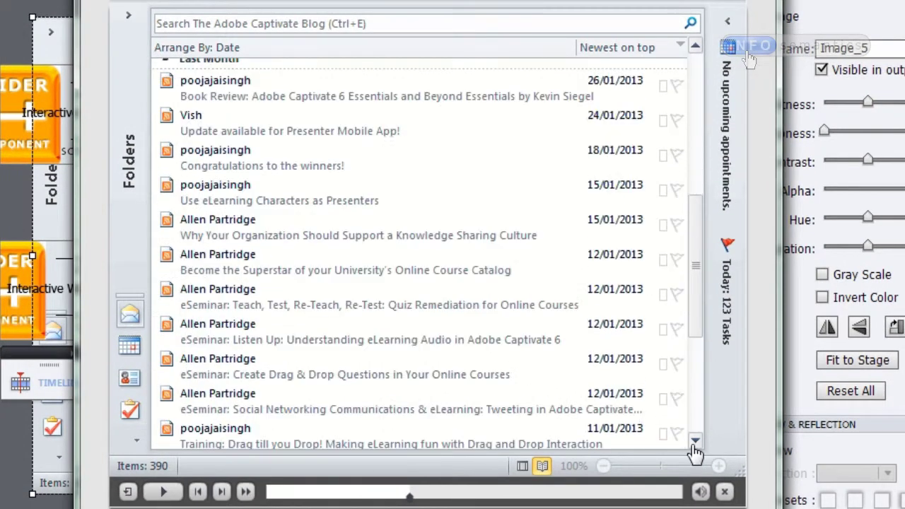
pyautogui.scroll(-2, 696, 446)
pyautogui.scroll(10, 697, 47)
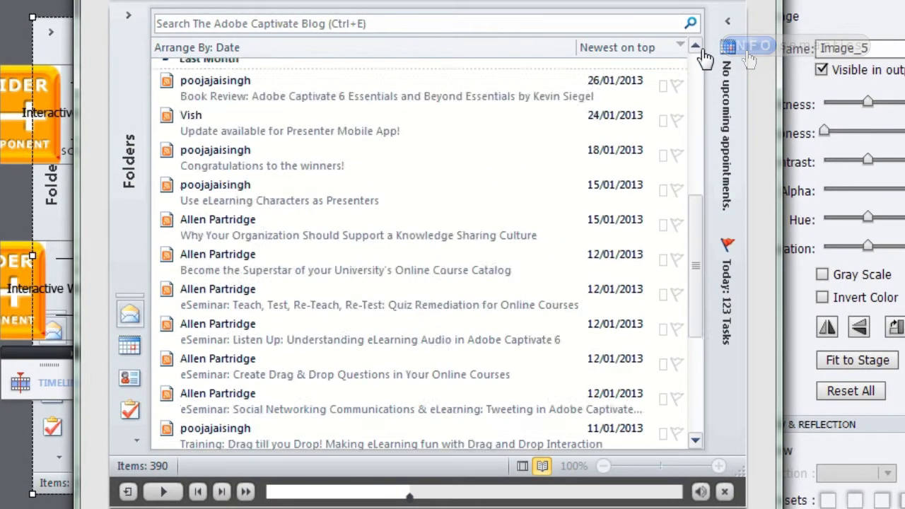